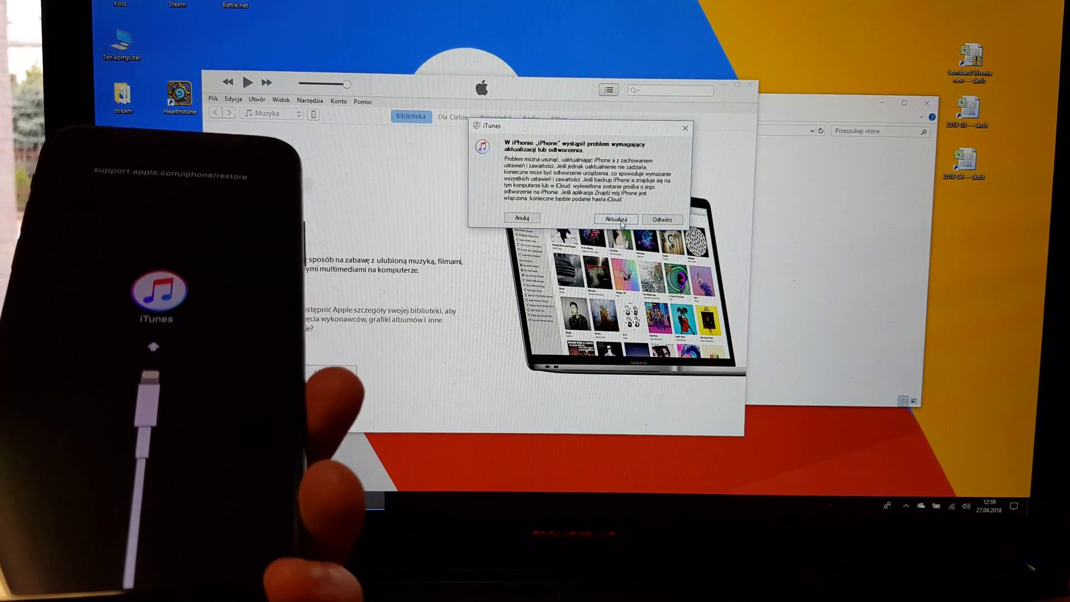
Choose Restore (Odtwórz), skip the iOS 11.3.1 release notes, and accept the license
{"action": "left_click", "coordinate": [662, 220]}
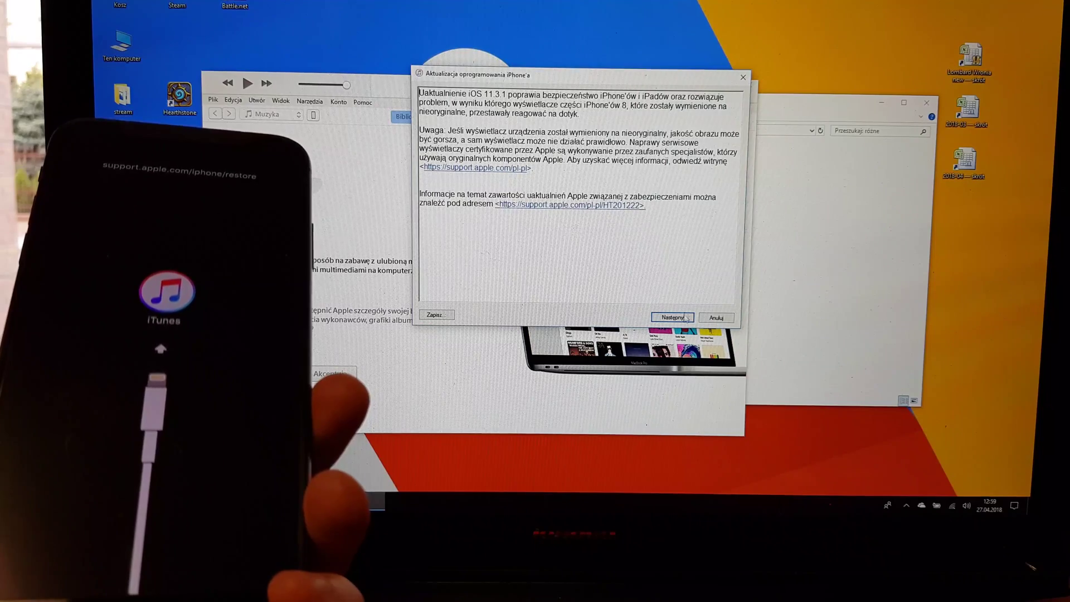
{"action": "left_click", "coordinate": [682, 322]}
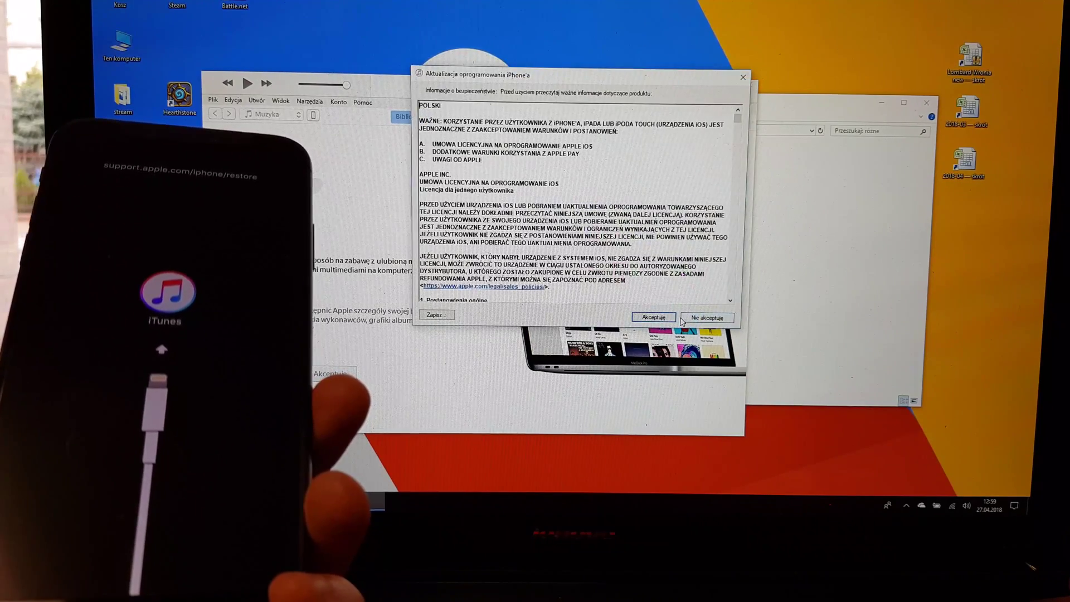
{"action": "left_click", "coordinate": [664, 322]}
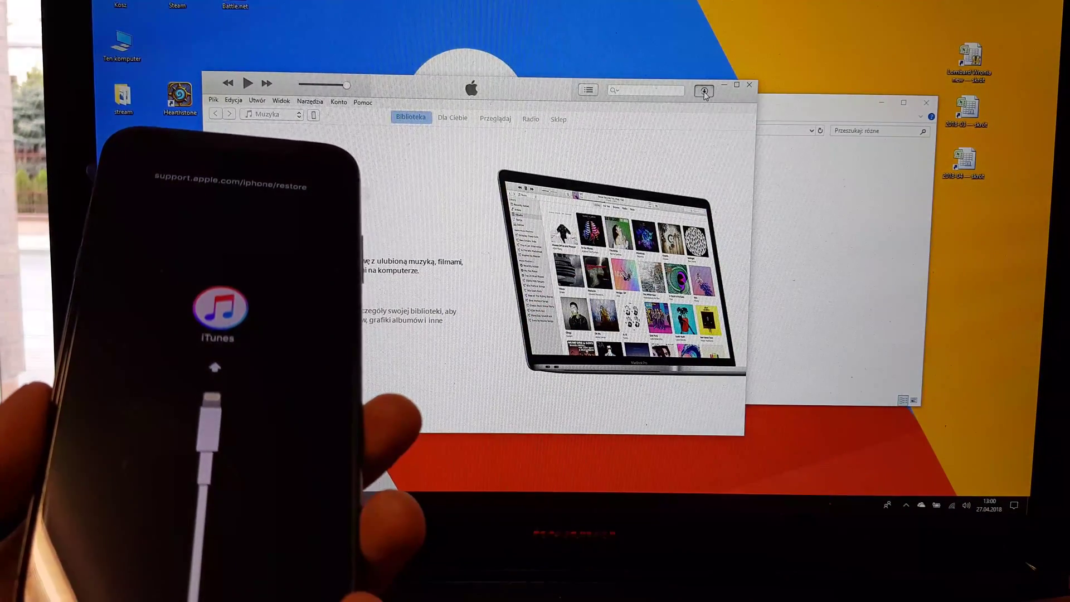
Check the iPhone software download progress in the Pobierane pozycje popup, then recheck later
{"action": "left_click", "coordinate": [704, 92]}
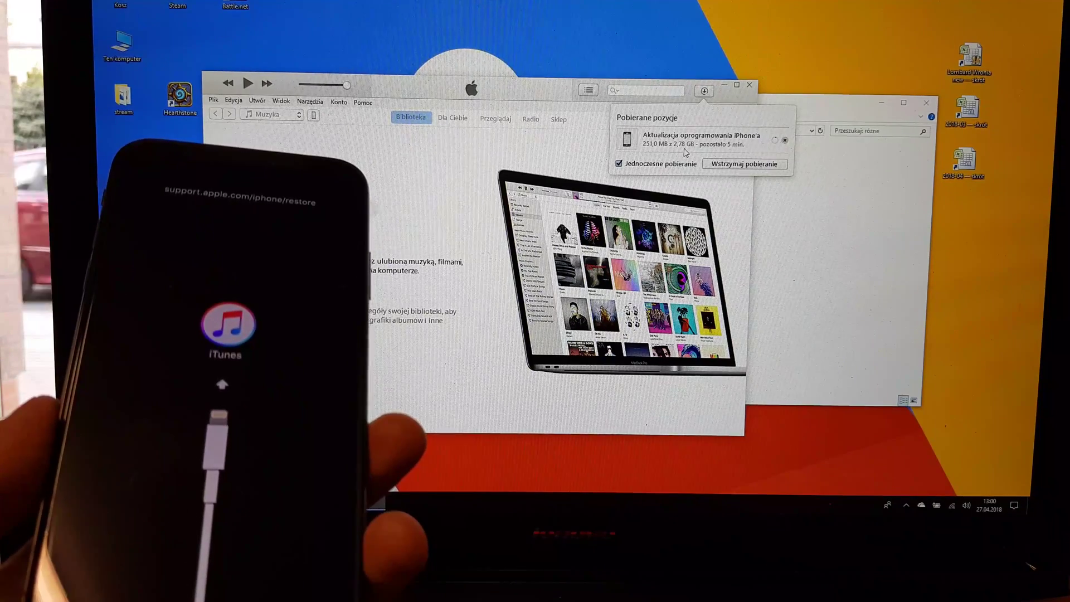
{"action": "left_click", "coordinate": [691, 91]}
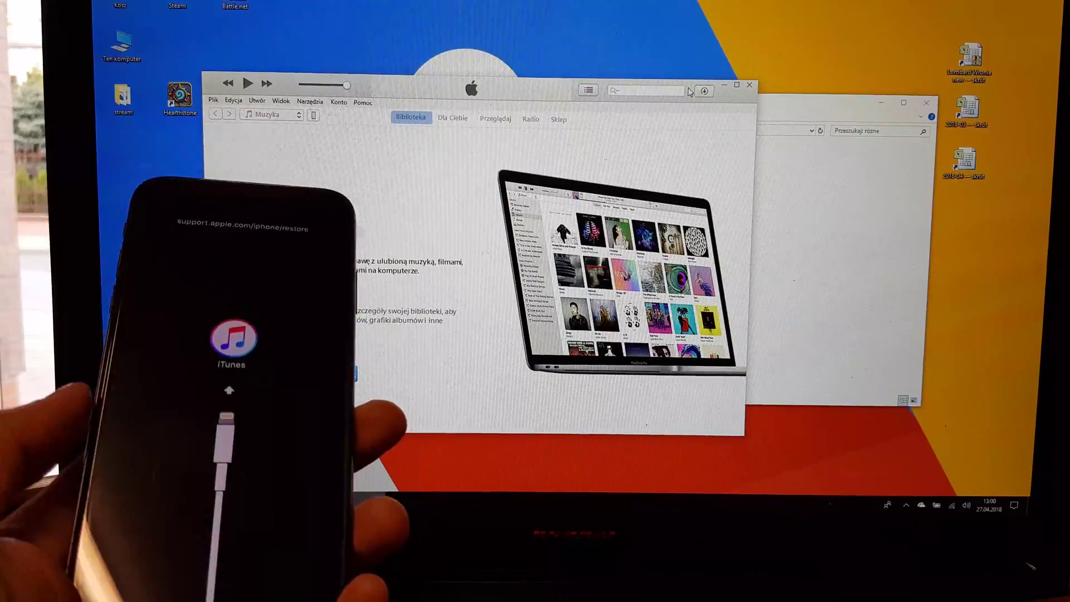
{"action": "left_click", "coordinate": [704, 90]}
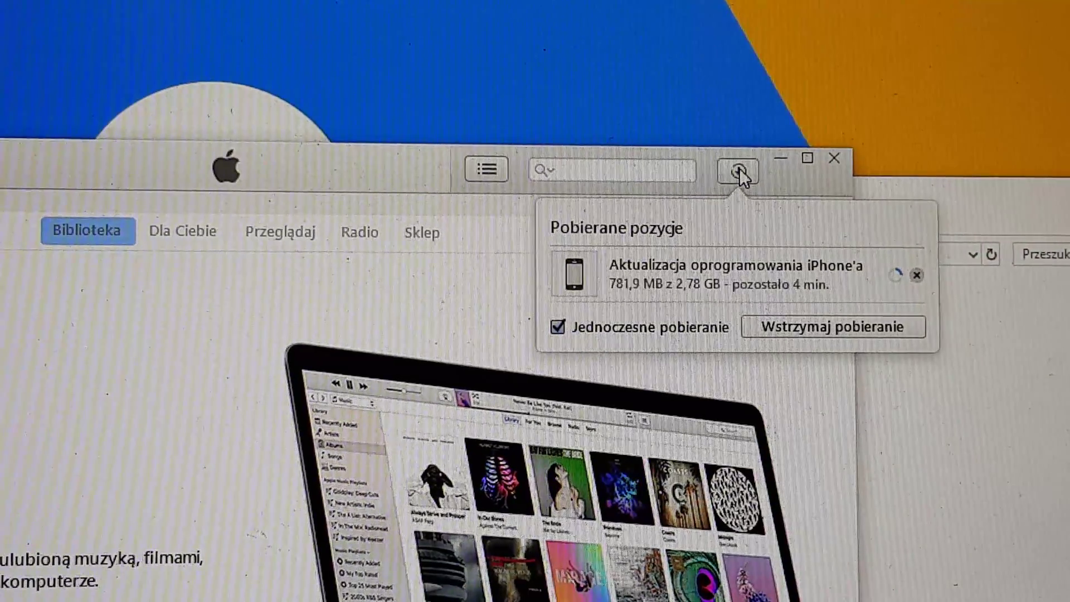